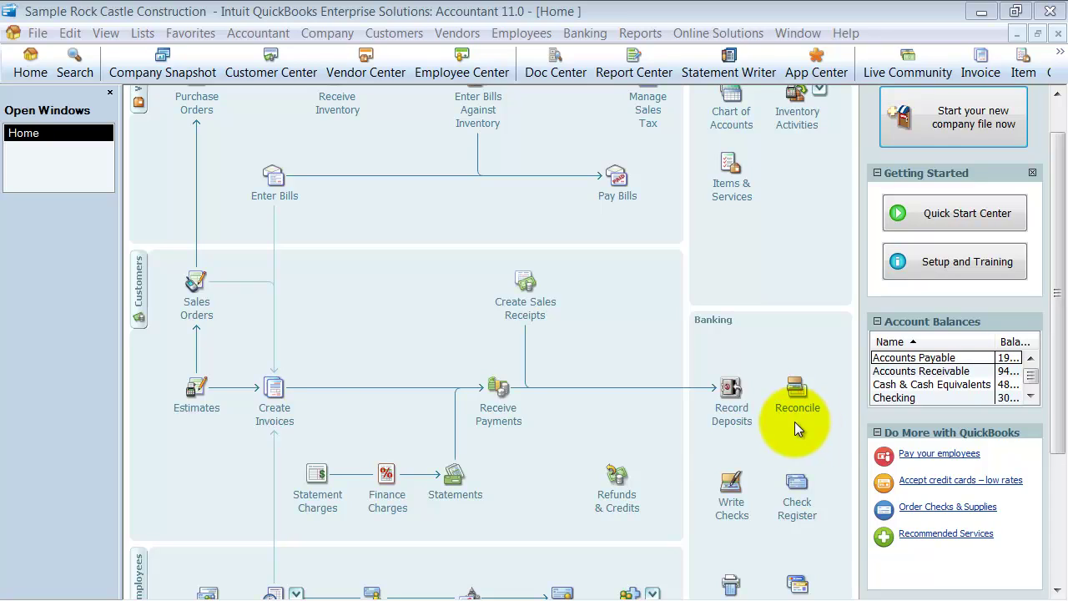
Start a new invoice for Babcock's Music Shop with the class New Construction.
click(276, 422)
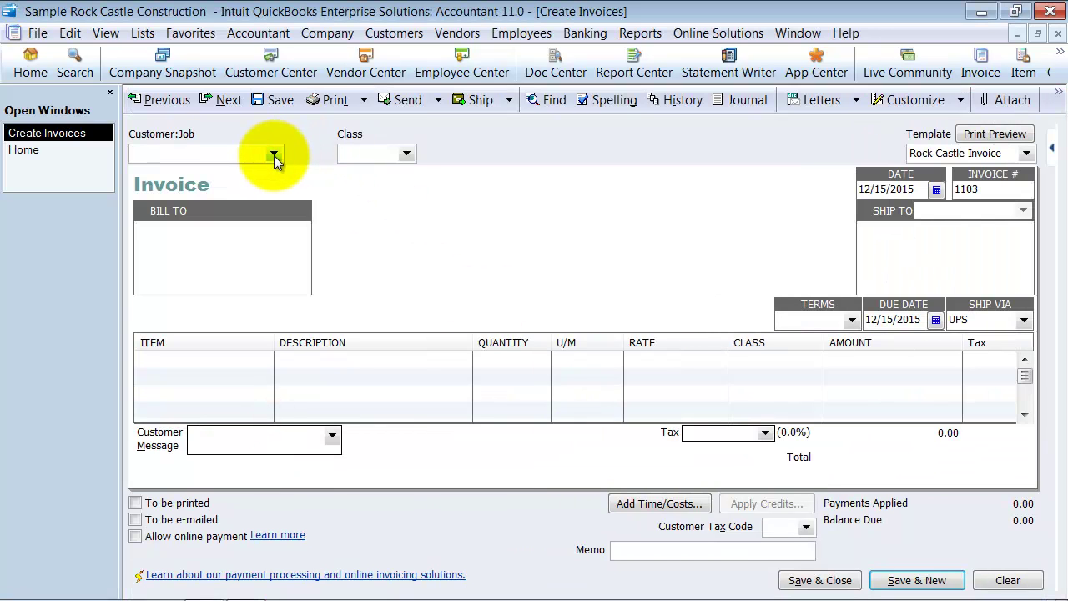
text(Babcock's Music Shop)
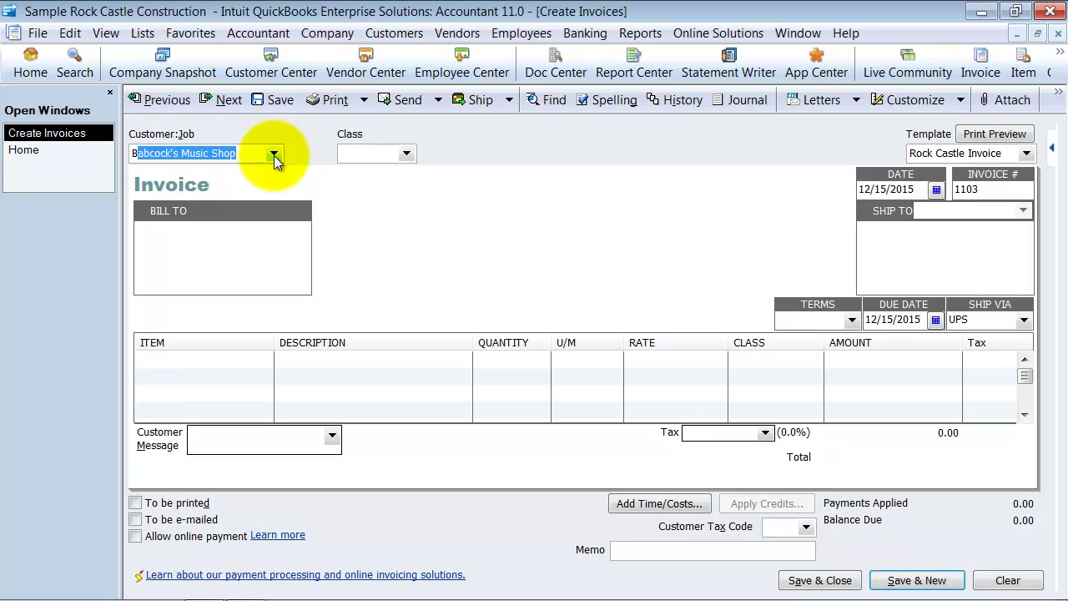
key(Tab)
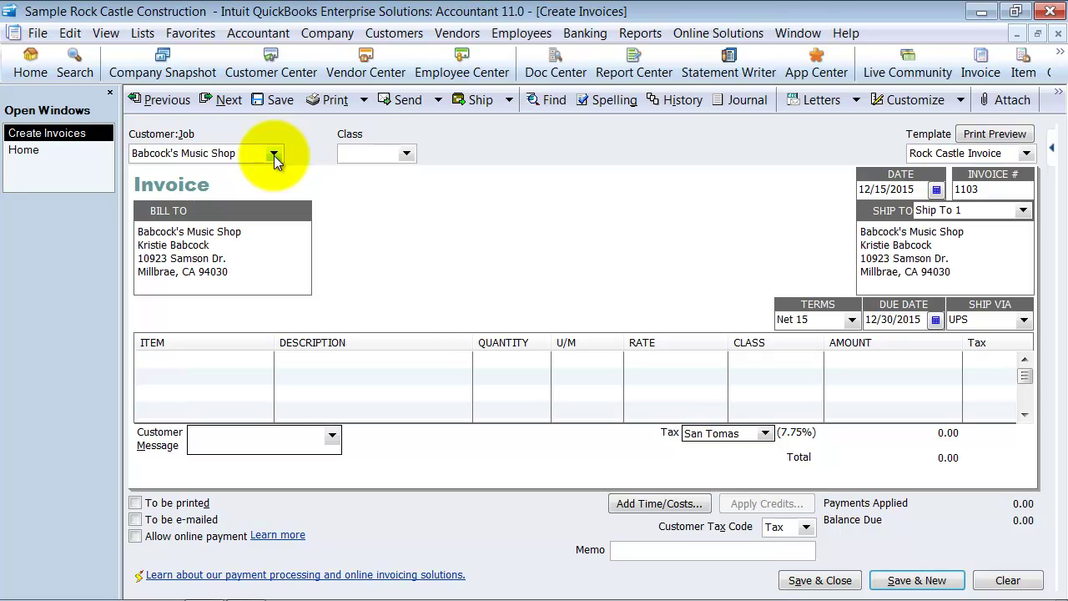
click(406, 155)
click(388, 198)
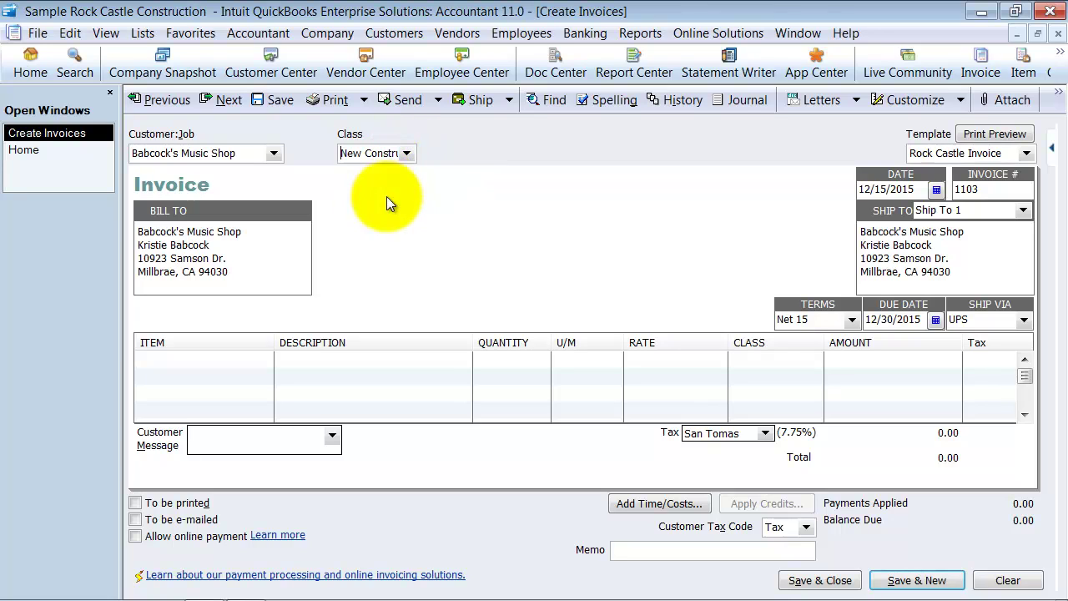
Keep the Rock Castle Invoice template and accept the header's date, number, addresses and Net 15 terms.
key(Tab)
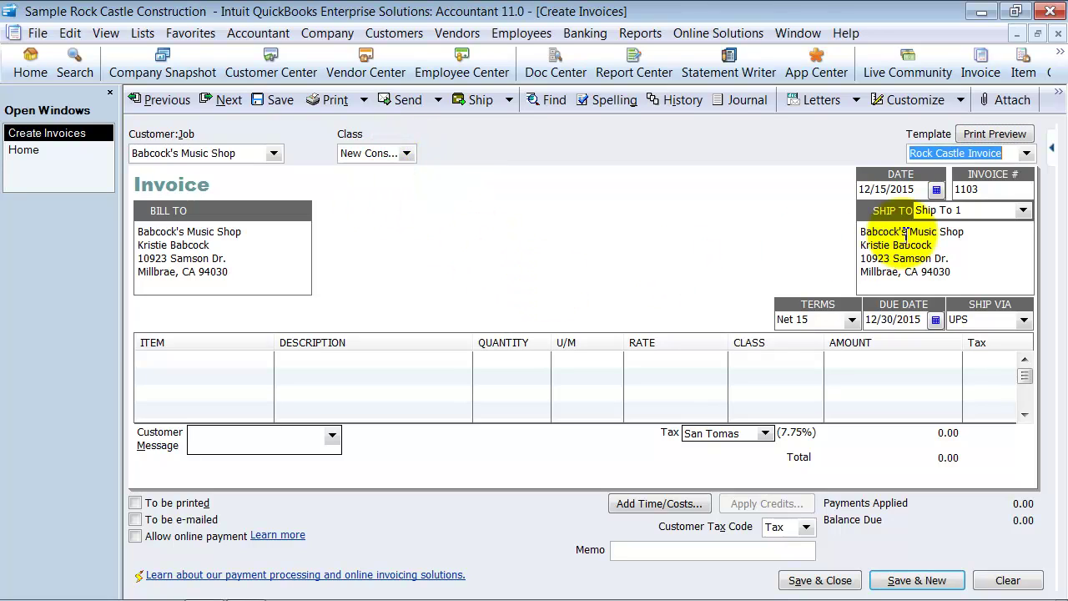
click(1026, 153)
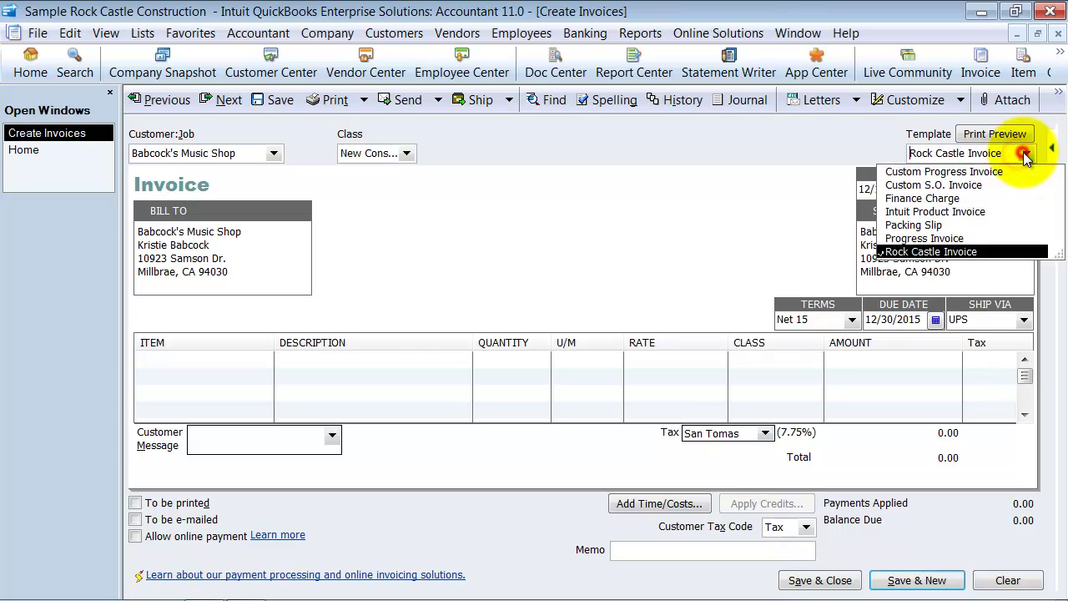
click(1025, 152)
key(Tab)
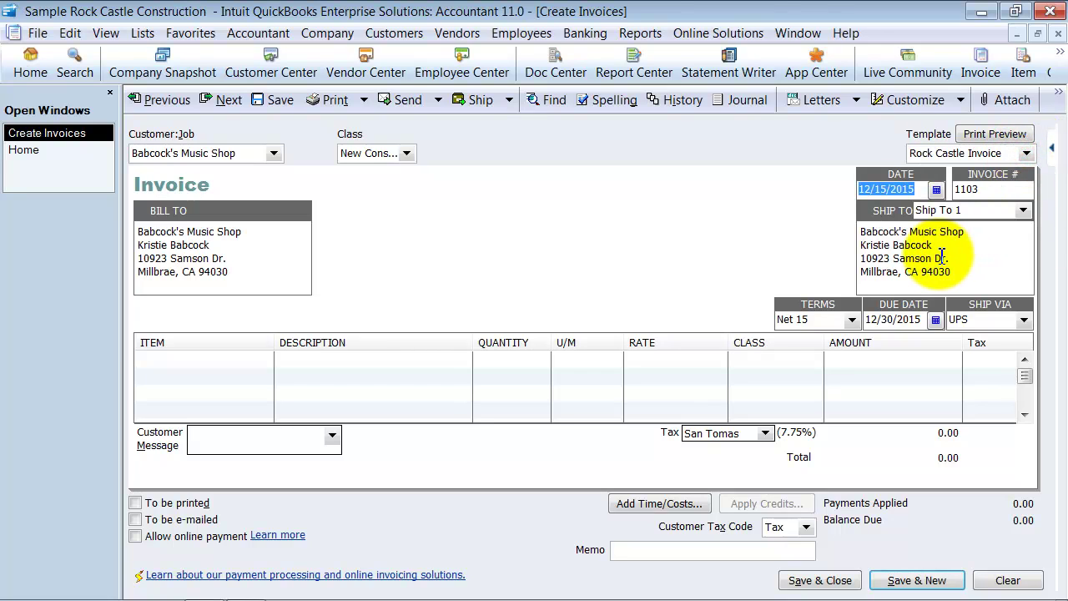
key(Tab)
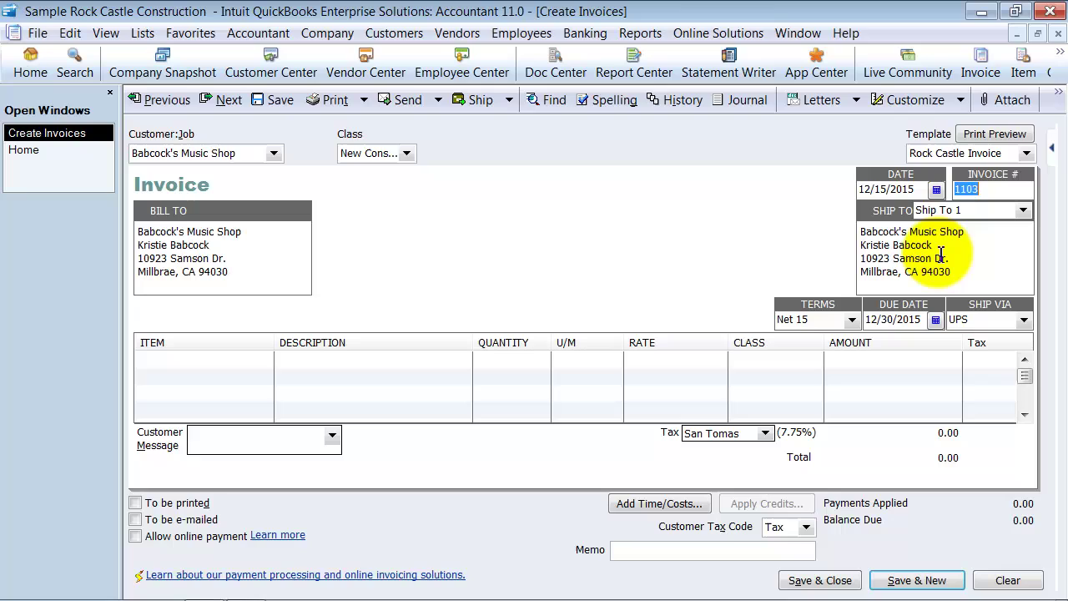
key(Tab)
key(Tab)
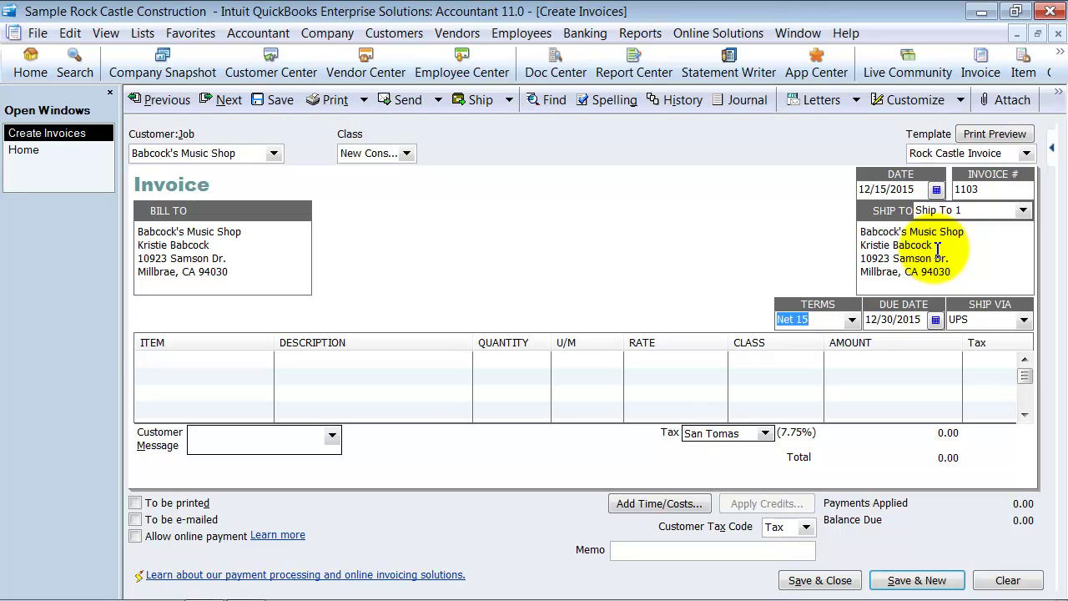
key(Tab)
key(Tab)
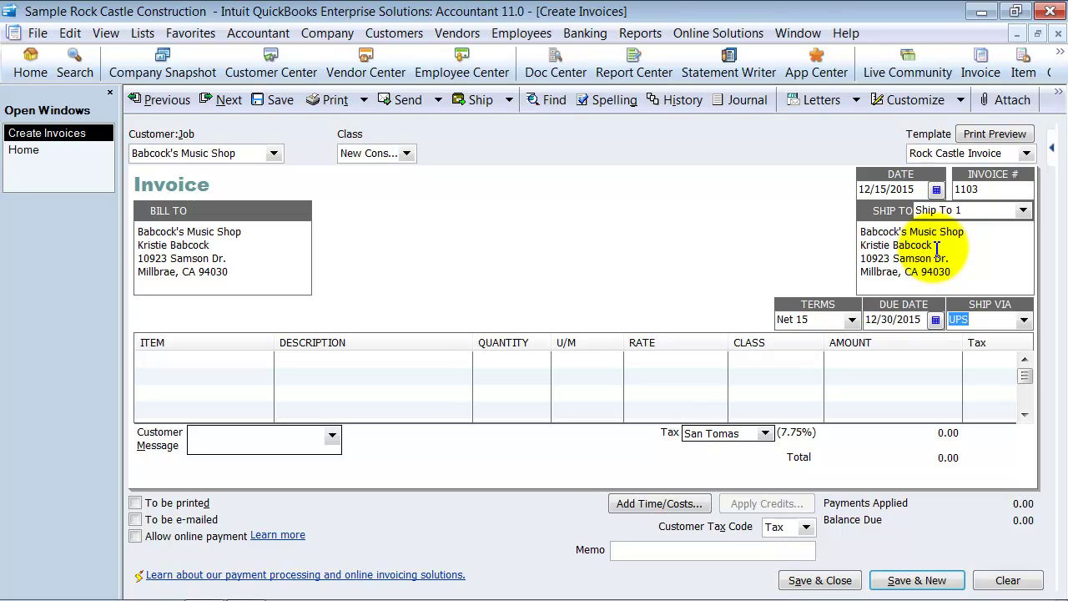
key(Tab)
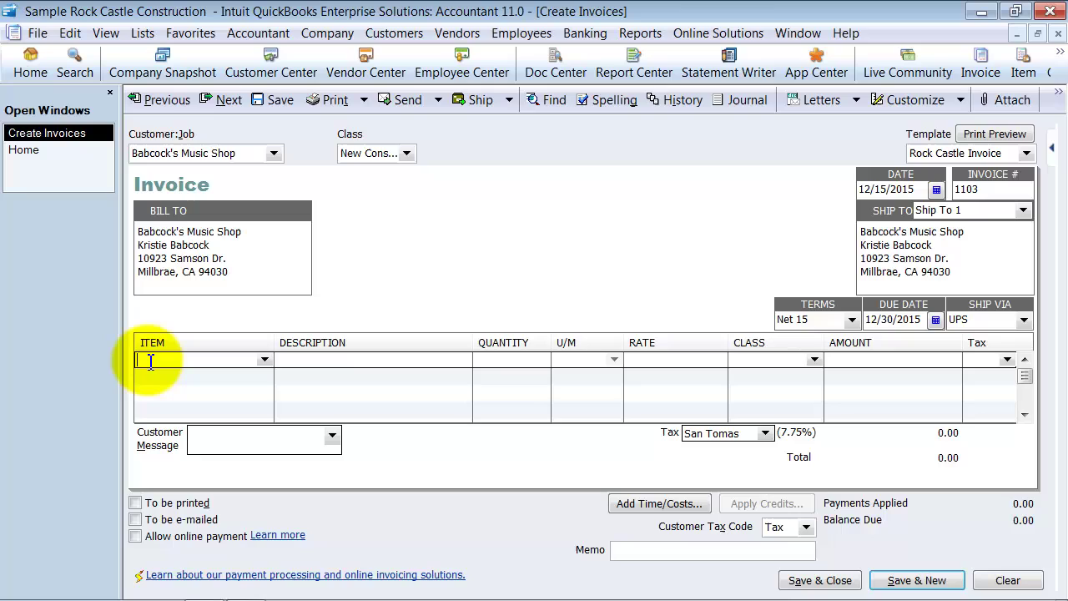
Add a Subs:Carpet line with quantity 1 at a rate of 550.00.
text(Subs:Carpet)
key(Tab)
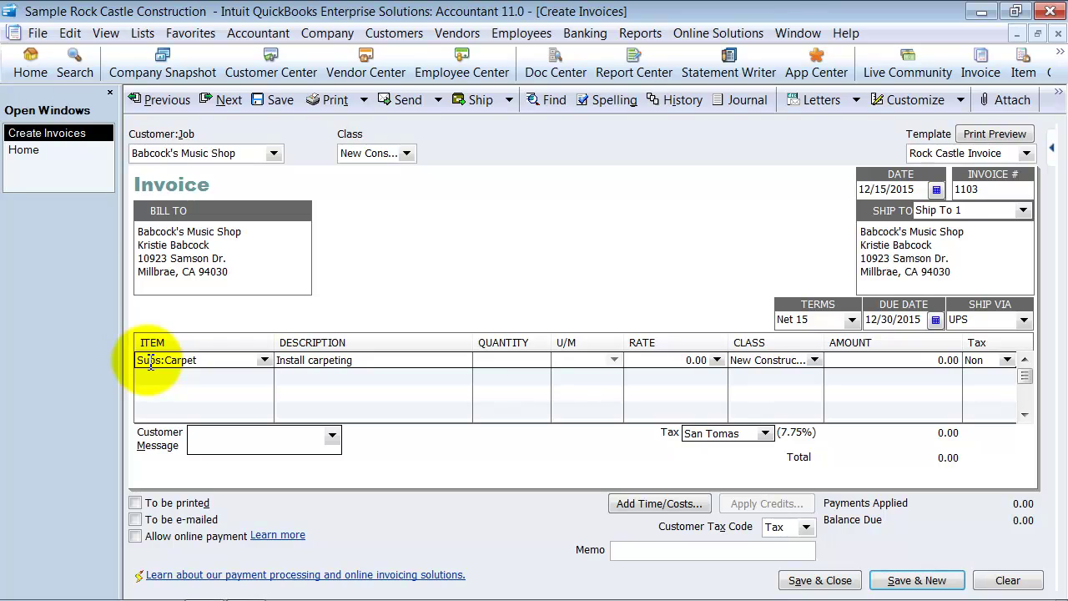
text(1)
key(Tab)
text(550)
key(Tab)
key(Tab)
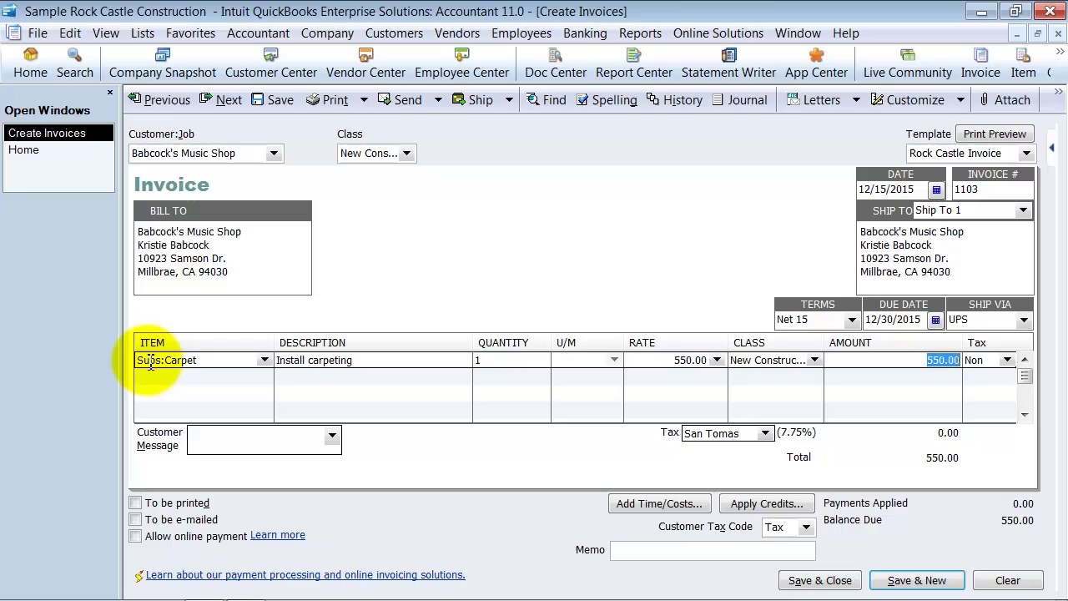
key(Tab)
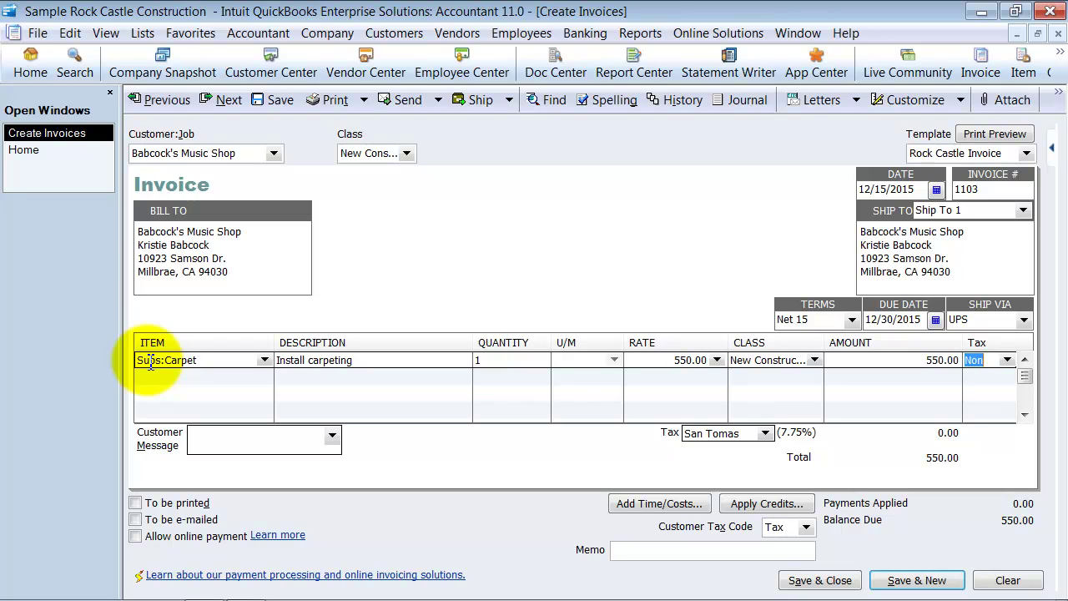
key(Tab)
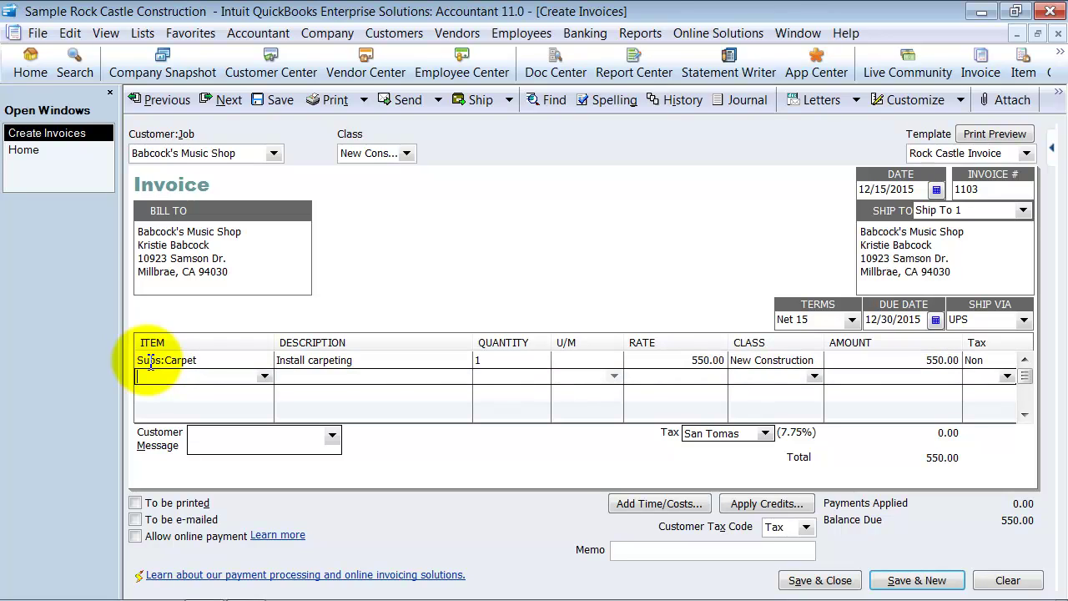
Add a Cabinets:Cabinet Pulls line with quantity 4 at 25.00 each.
click(265, 376)
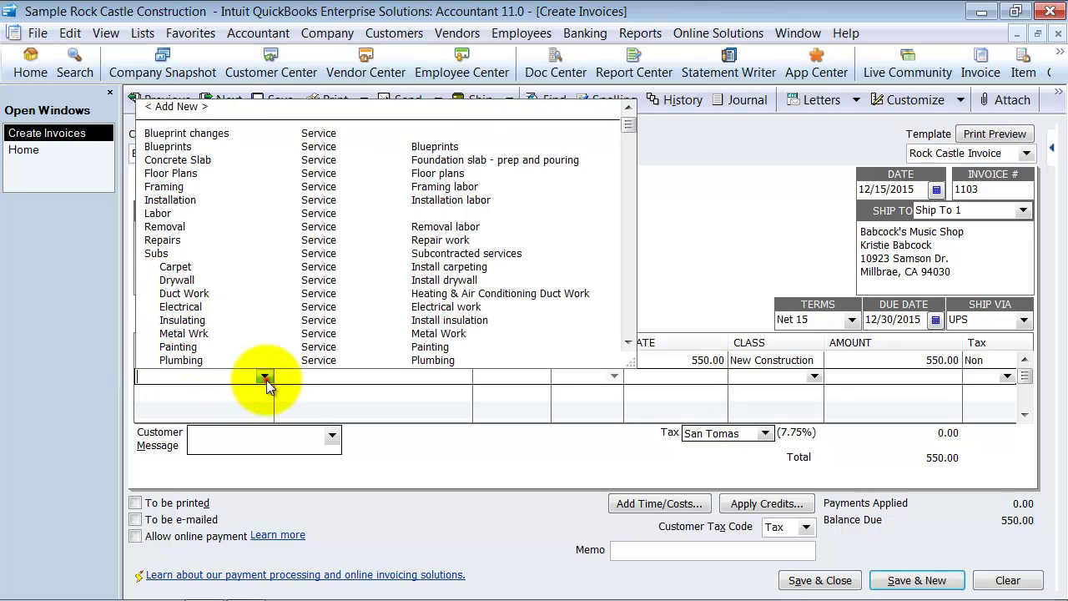
scroll(260, 336, down, 4)
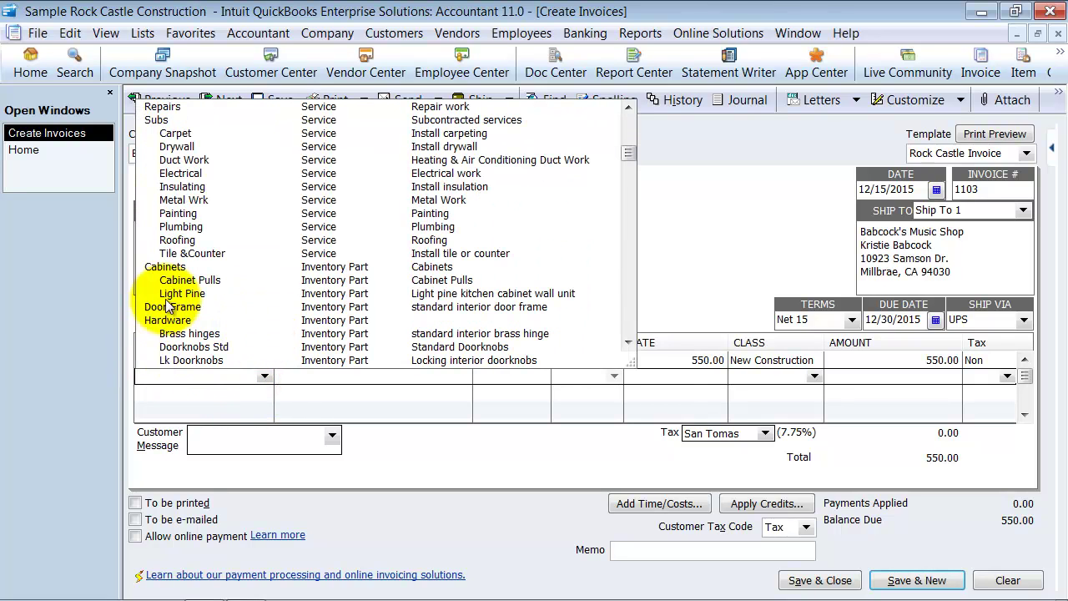
click(250, 279)
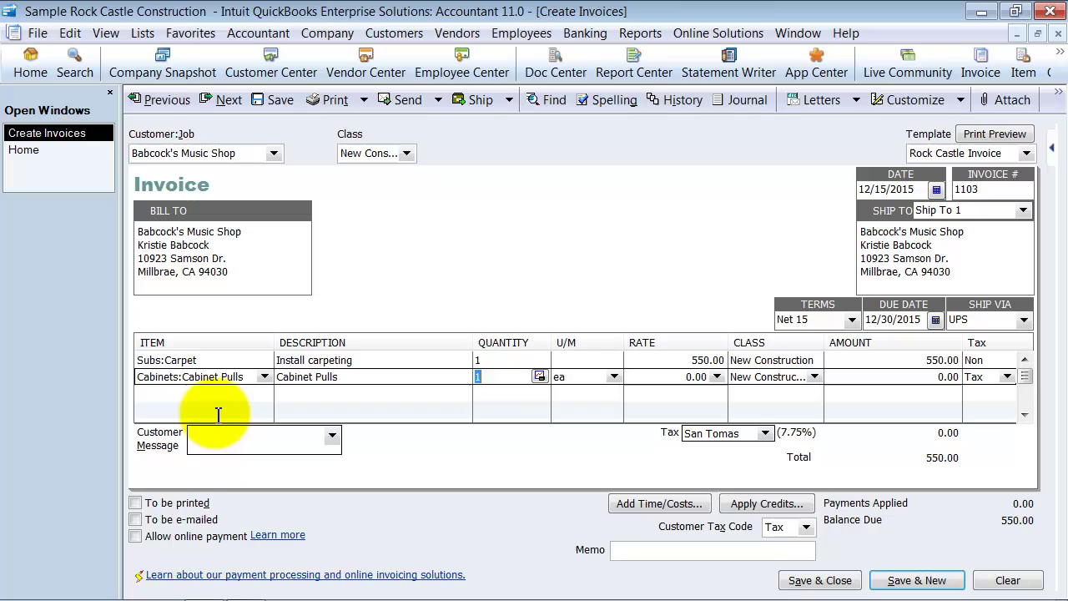
key(Tab)
key(shift+Tab)
key(shift+Tab)
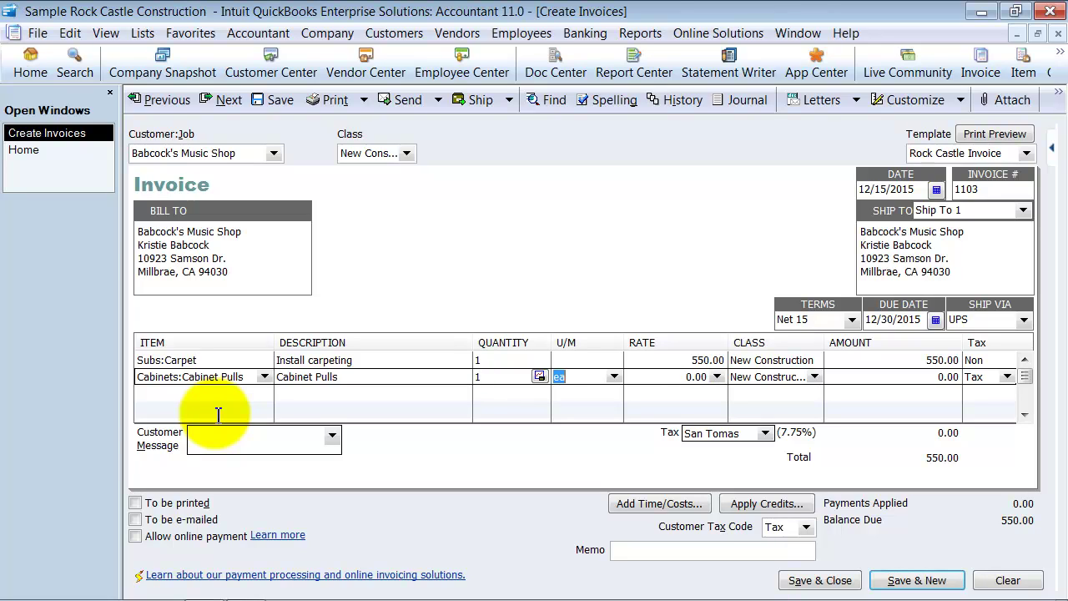
text(4)
key(Tab)
text(25)
key(Tab)
key(Tab)
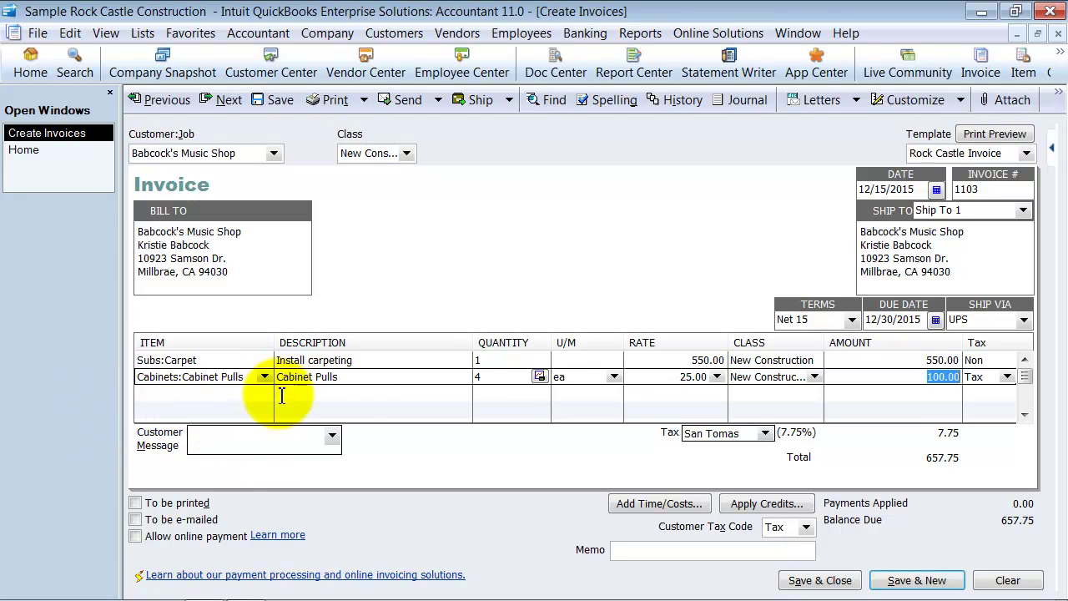
Change the Subs:Carpet line's class to Remodel, leaving Cabinet Pulls under New Construction.
click(993, 378)
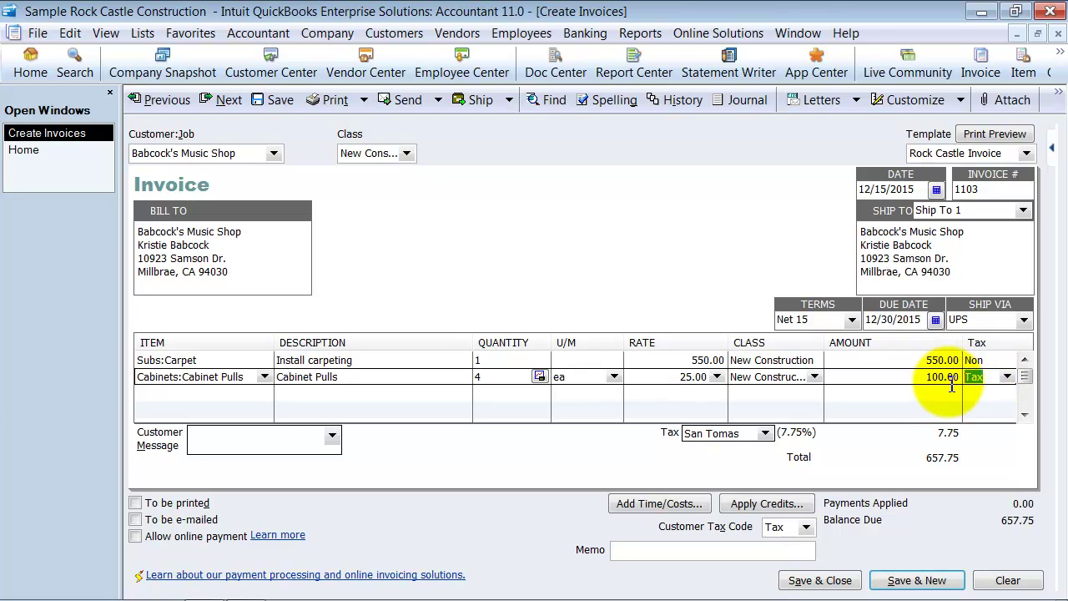
click(755, 360)
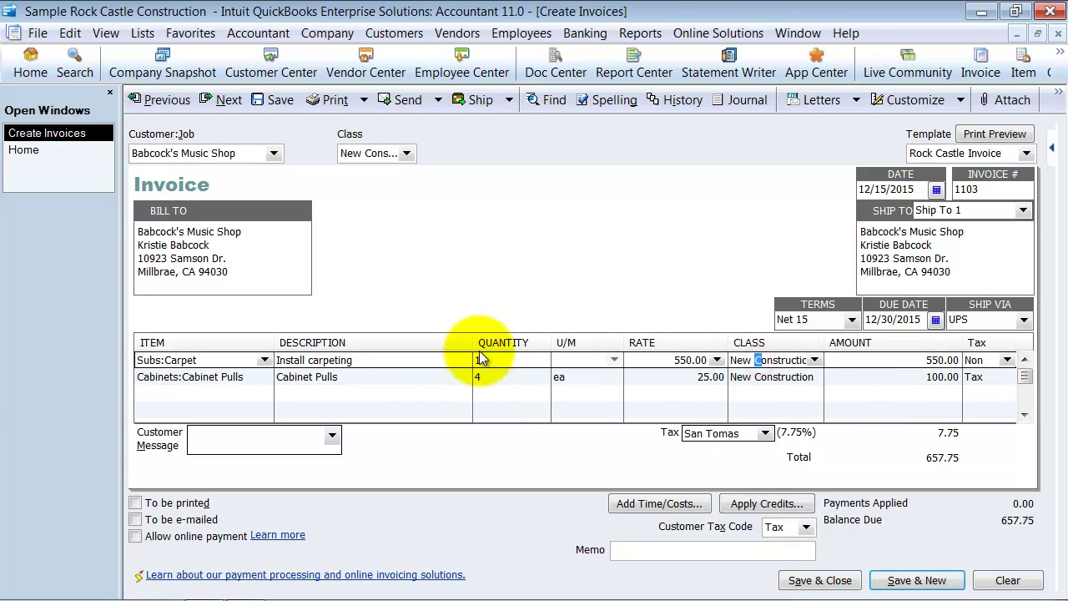
click(814, 359)
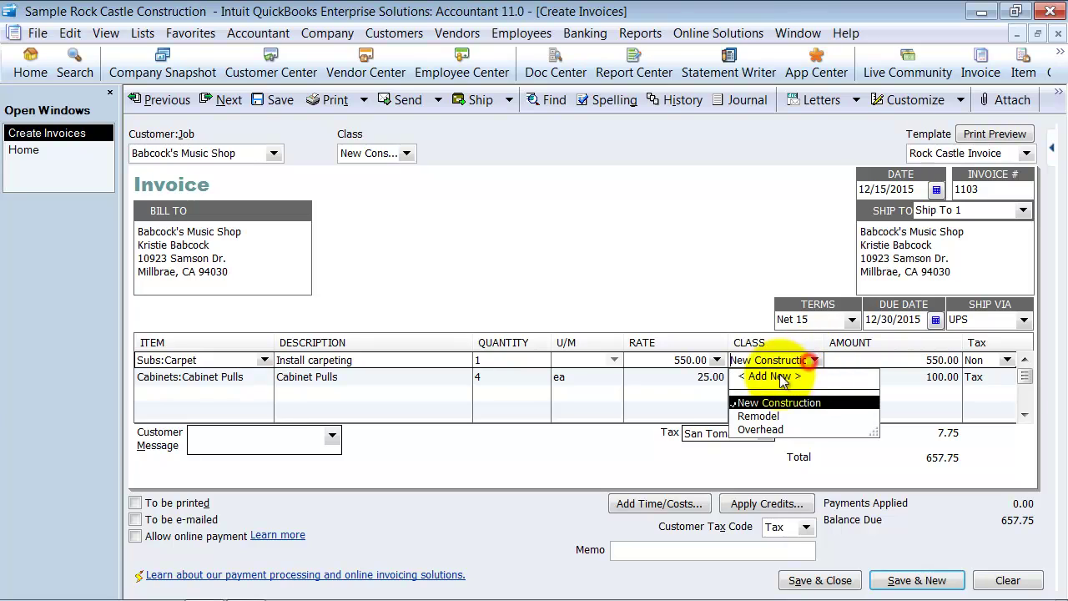
click(760, 415)
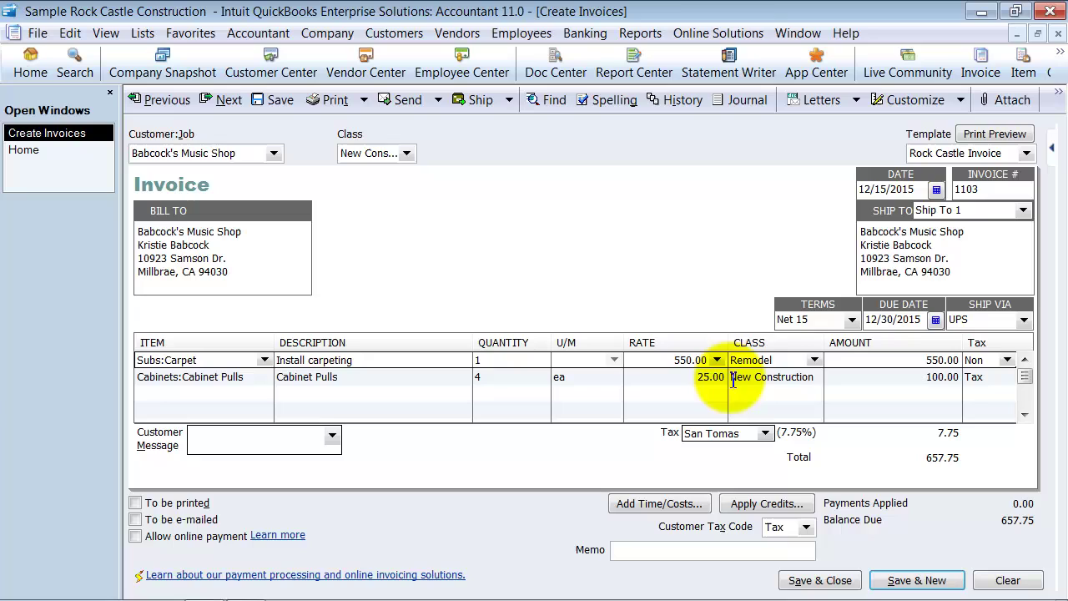
click(791, 362)
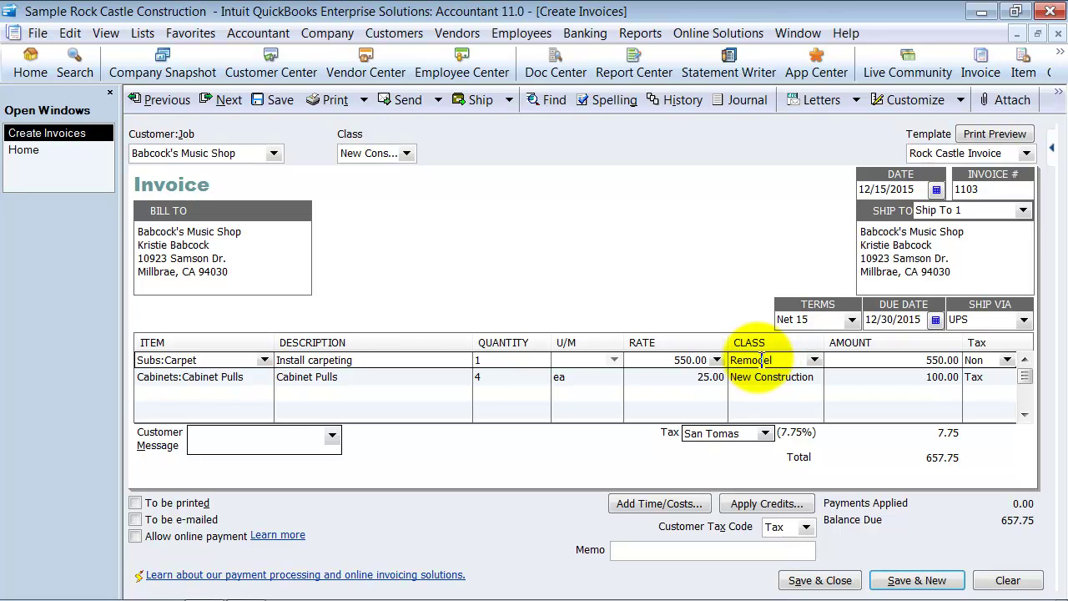
click(167, 393)
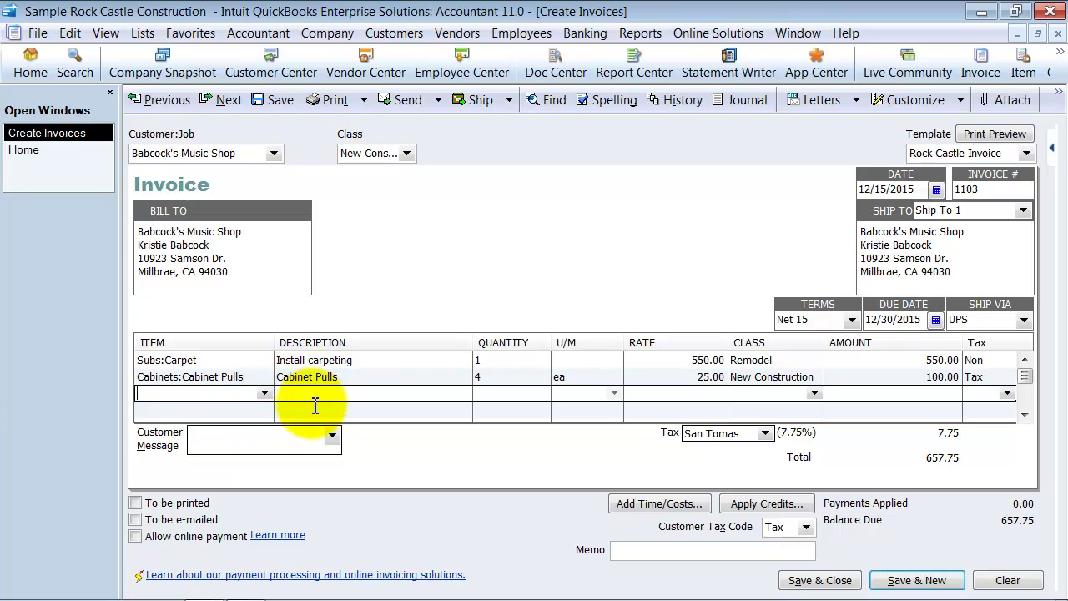
Add the customer message 'Thank you for your business.' and keep San Tomas sales tax.
click(303, 446)
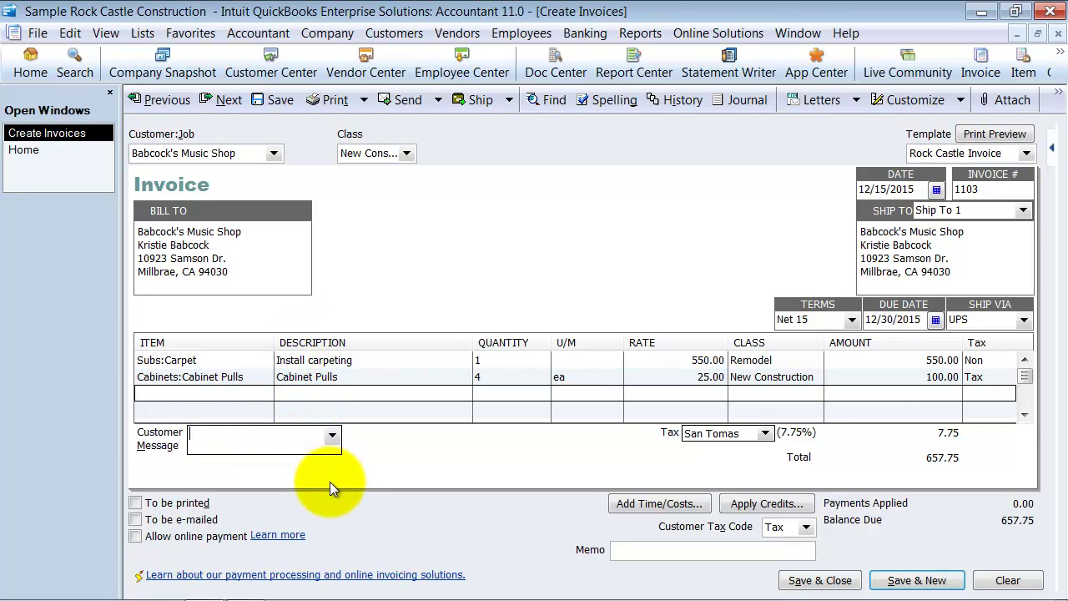
text(Th)
key(Tab)
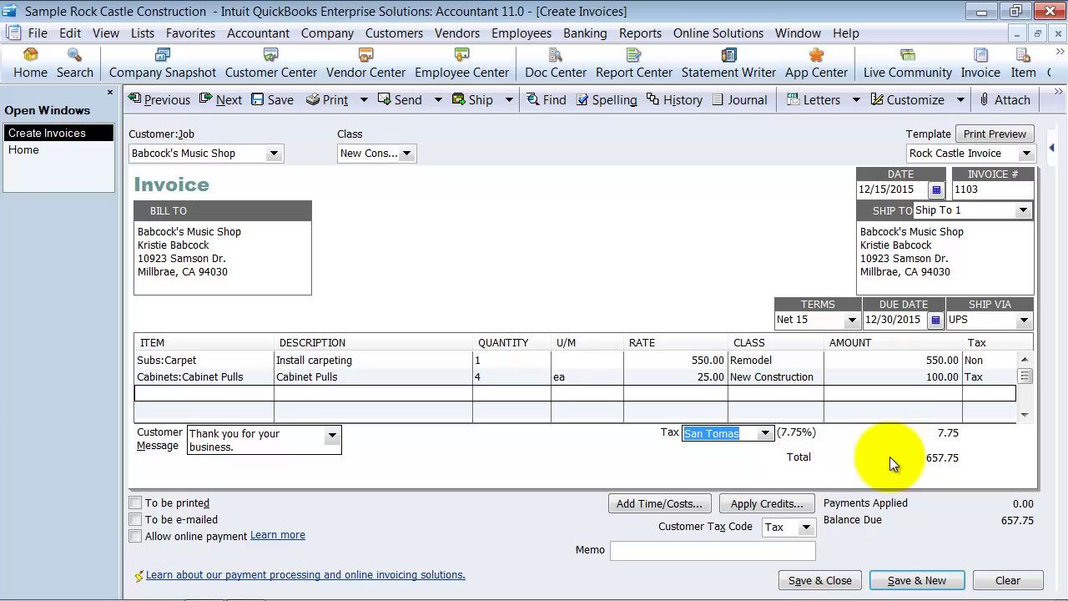
click(764, 434)
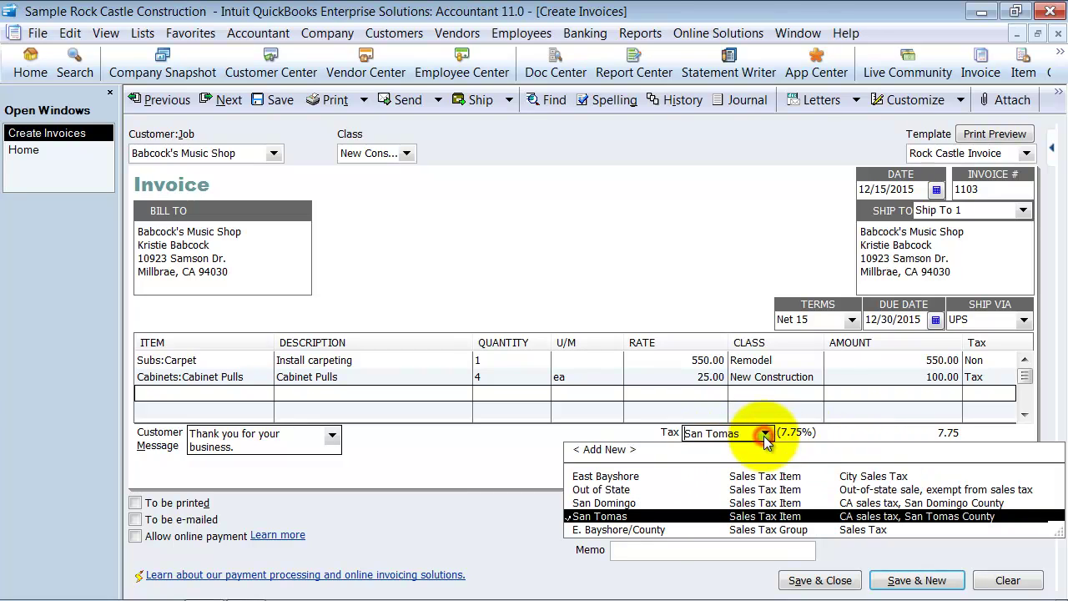
click(763, 434)
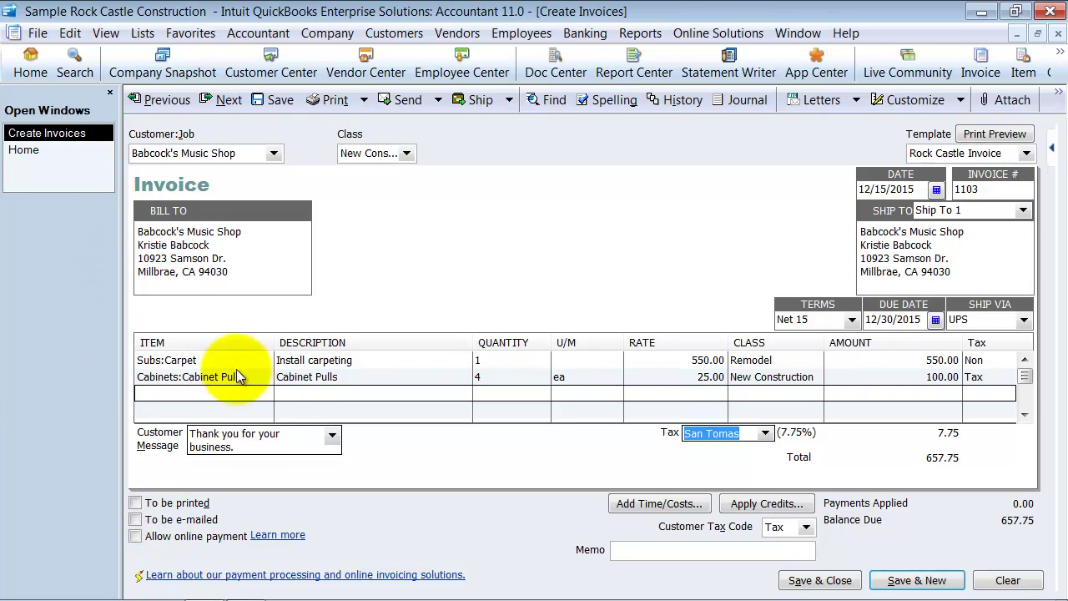
Leave 'To be printed' unchecked and show the Print toolbar dropdown options for invoice 1103.
click(136, 503)
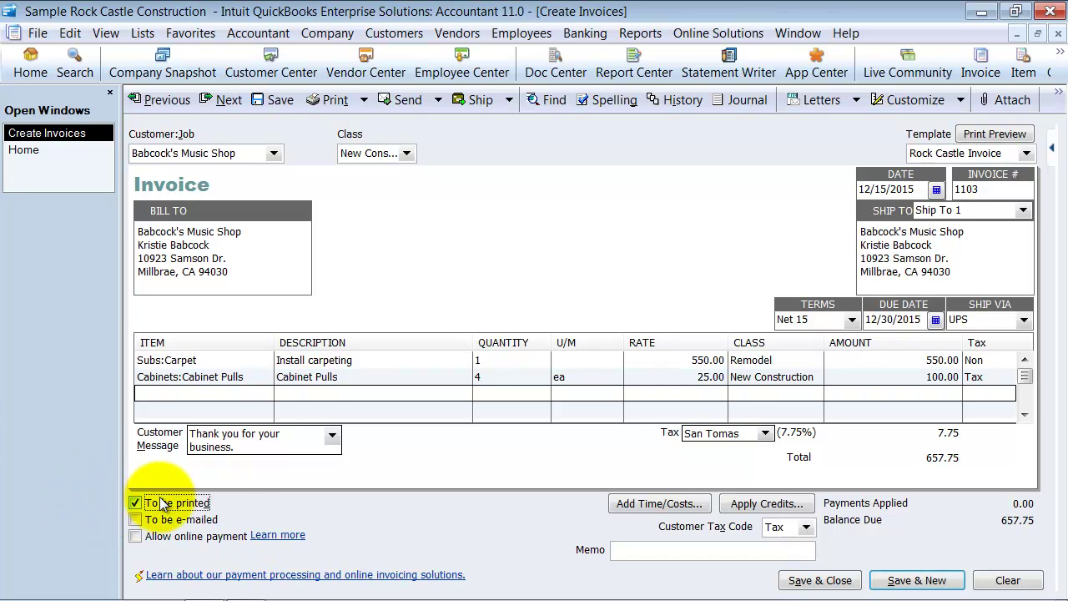
click(38, 33)
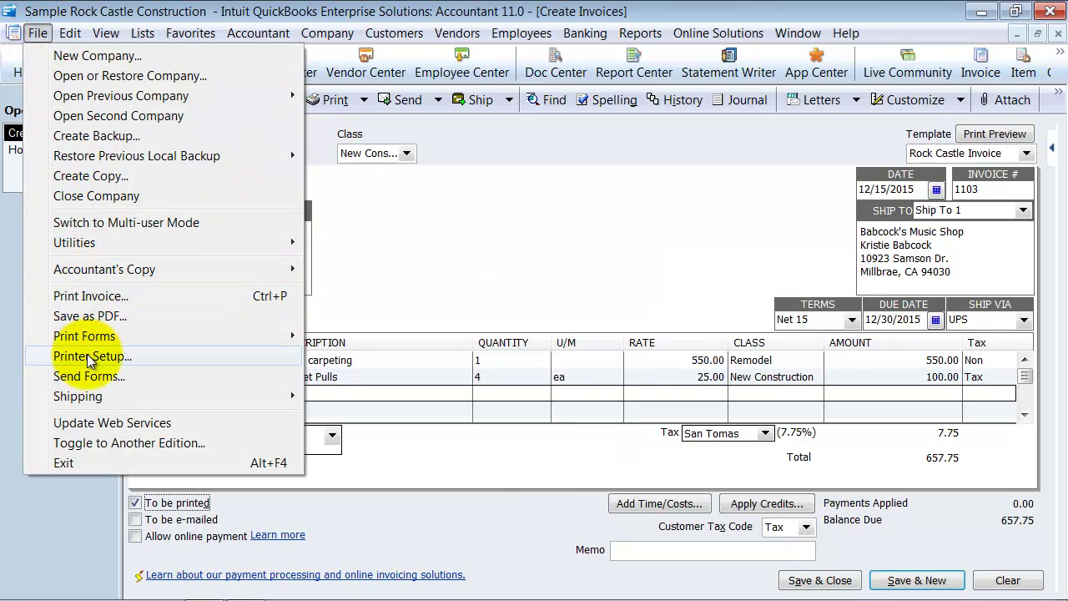
mouse_move(94, 343)
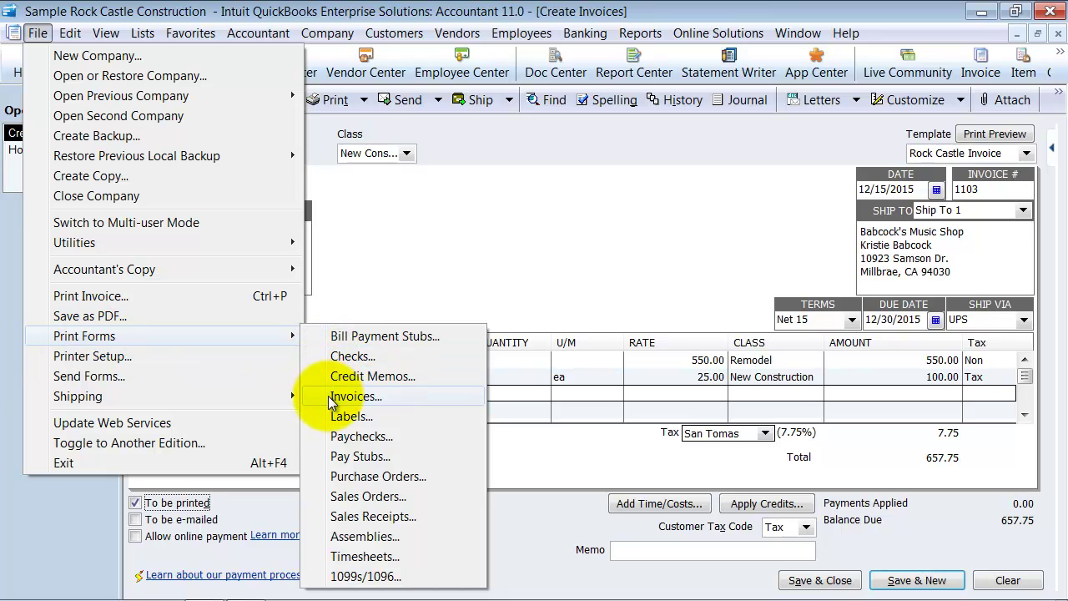
click(504, 258)
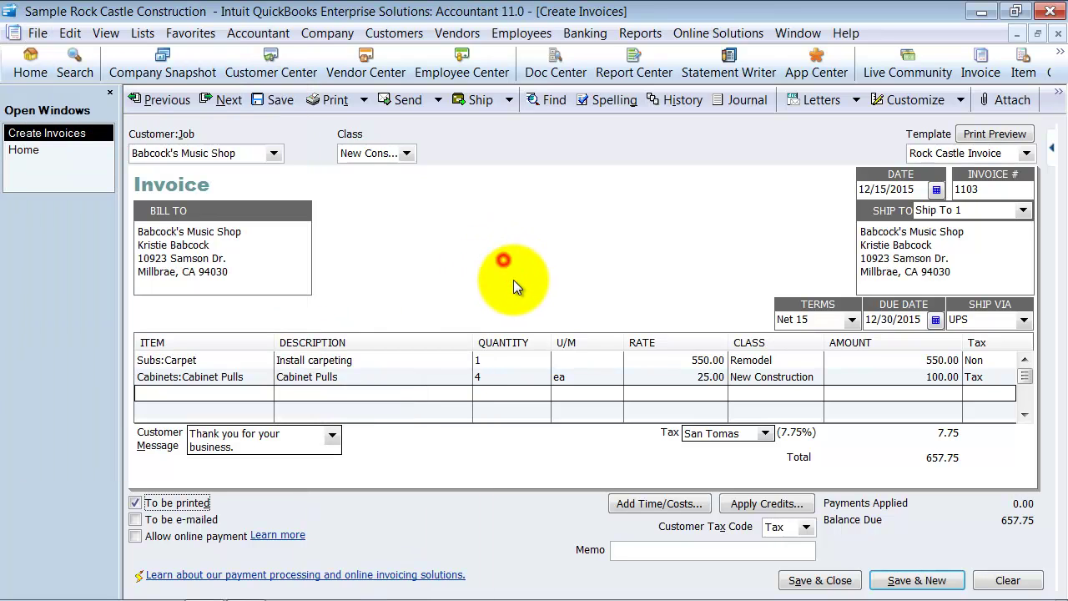
click(134, 502)
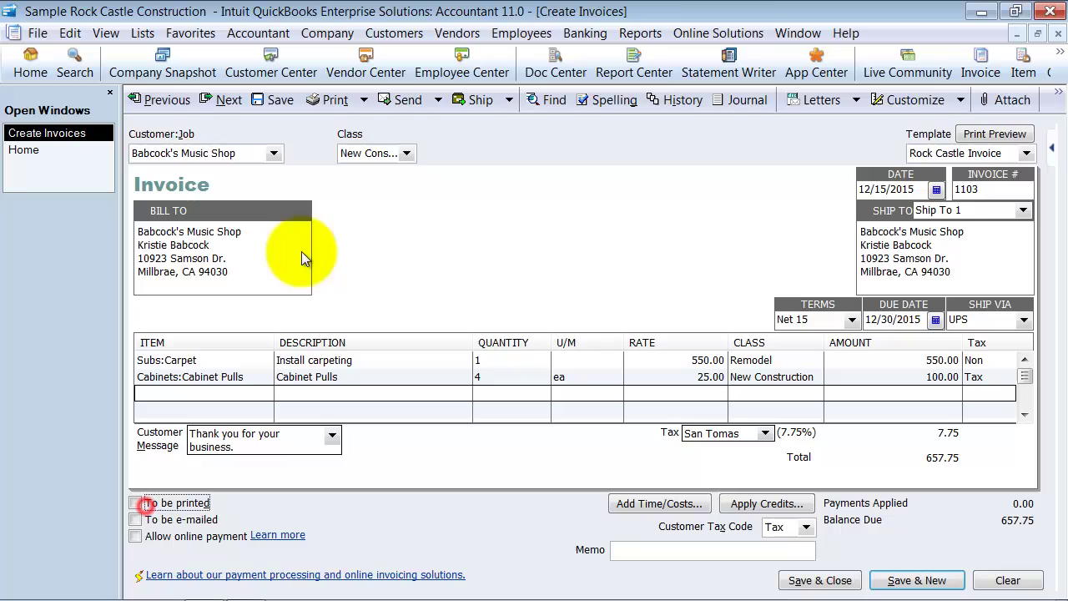
click(364, 102)
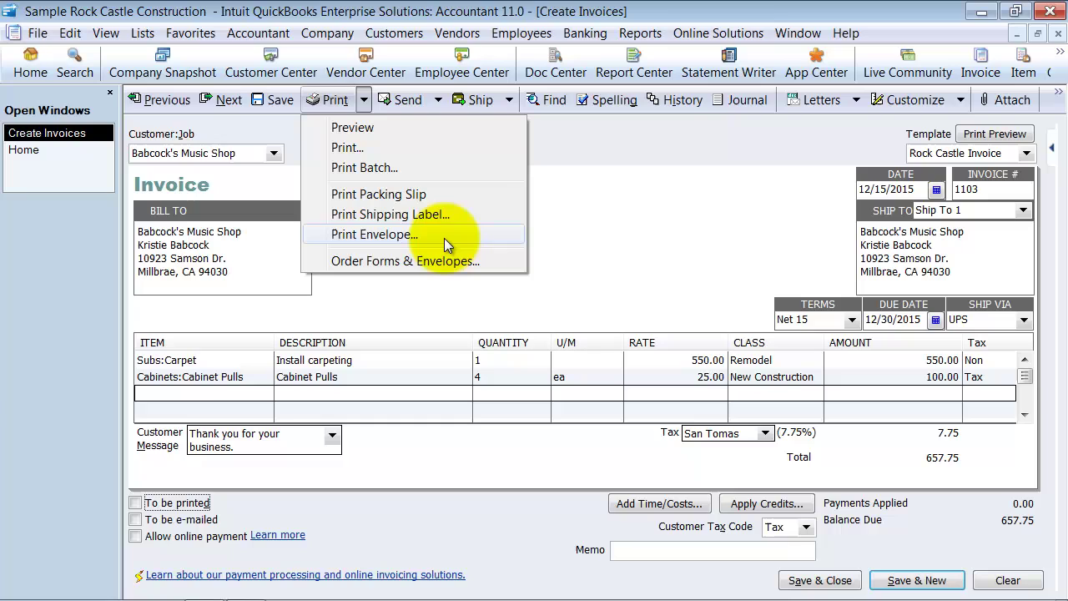
click(443, 304)
click(438, 99)
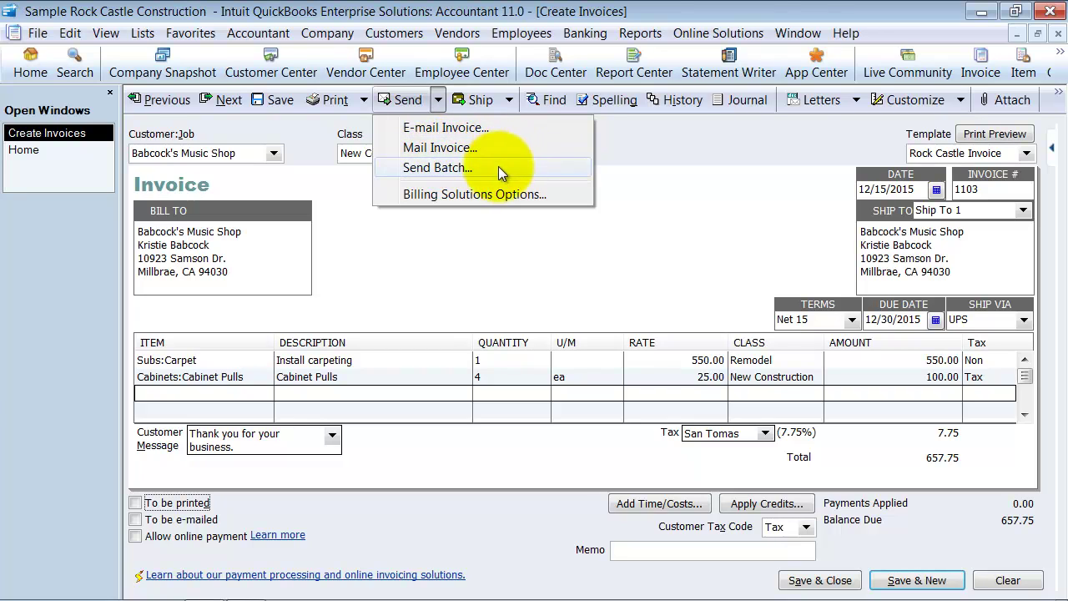
click(509, 99)
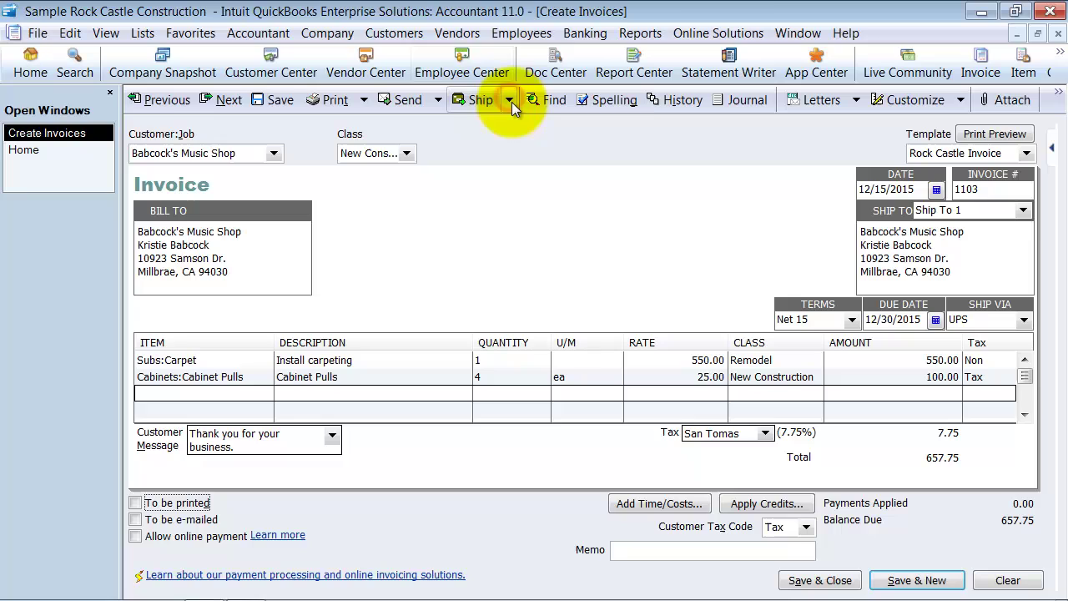
click(509, 99)
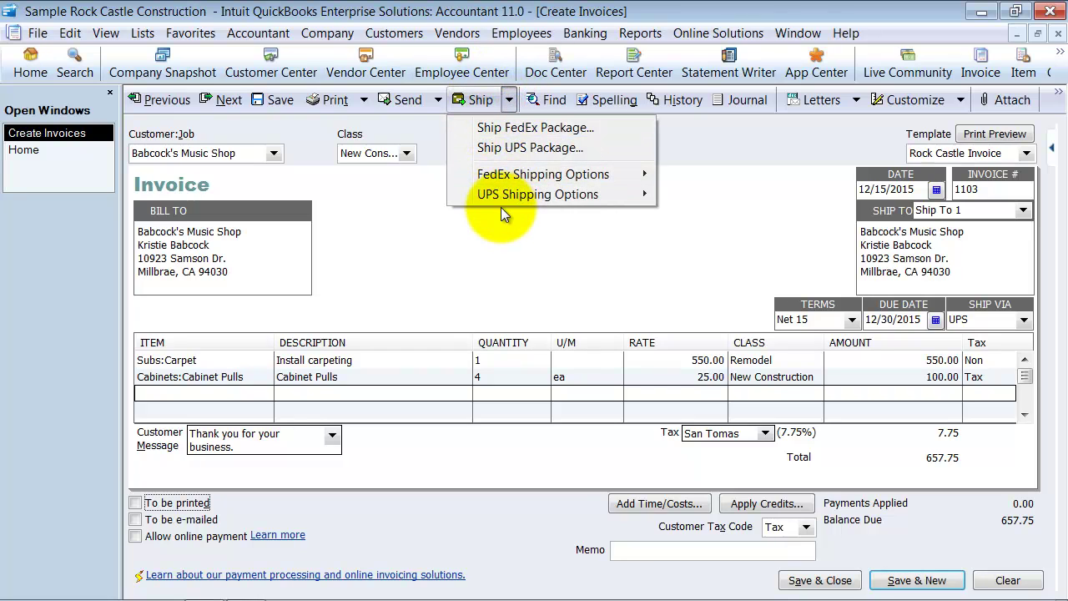
mouse_move(505, 195)
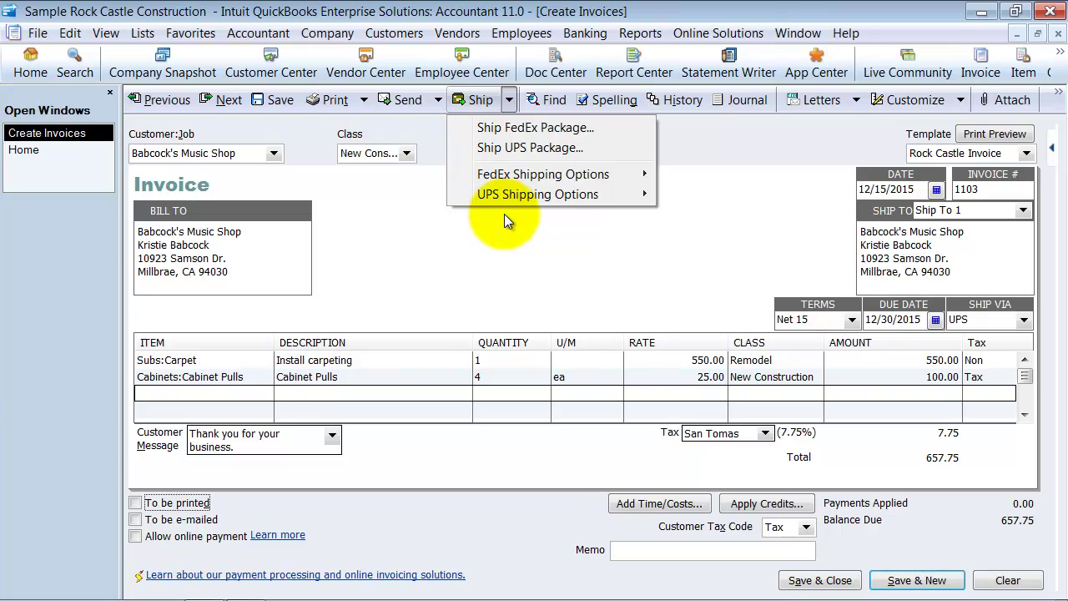
click(857, 102)
click(857, 101)
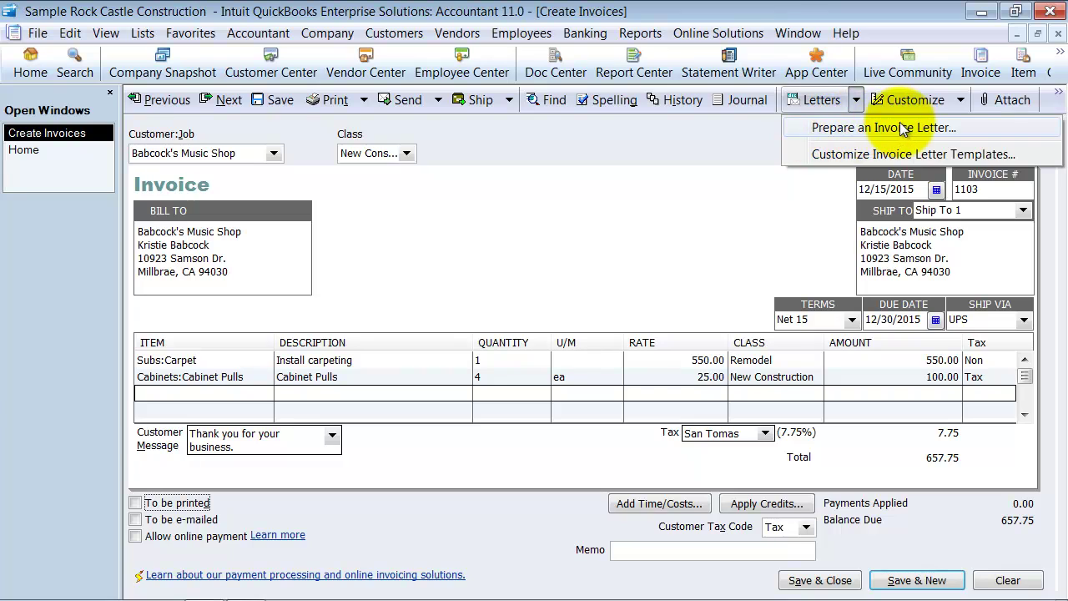
click(710, 163)
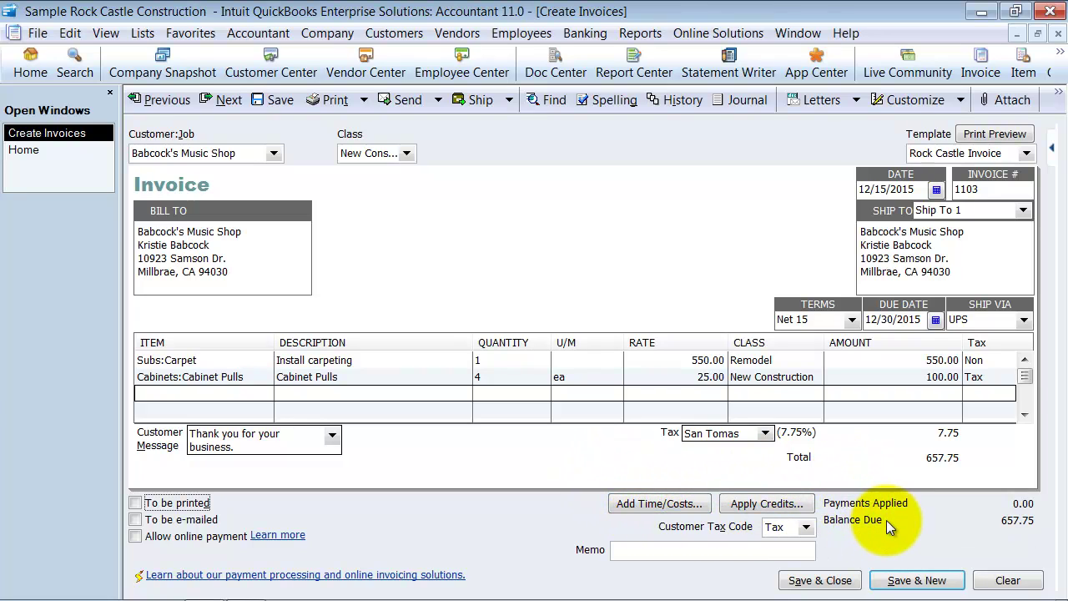
click(806, 527)
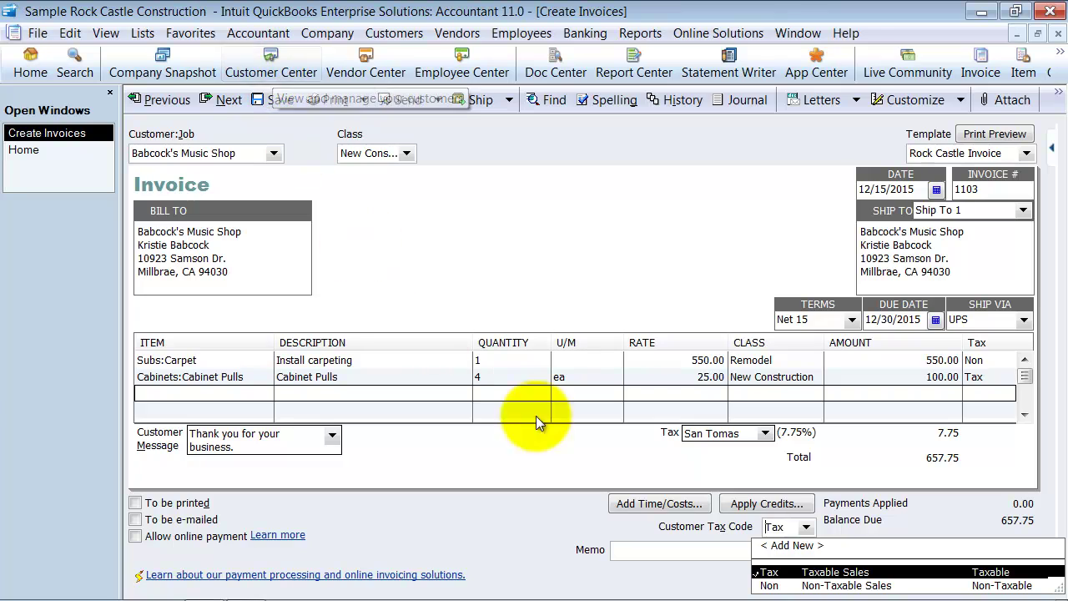
click(579, 498)
click(648, 546)
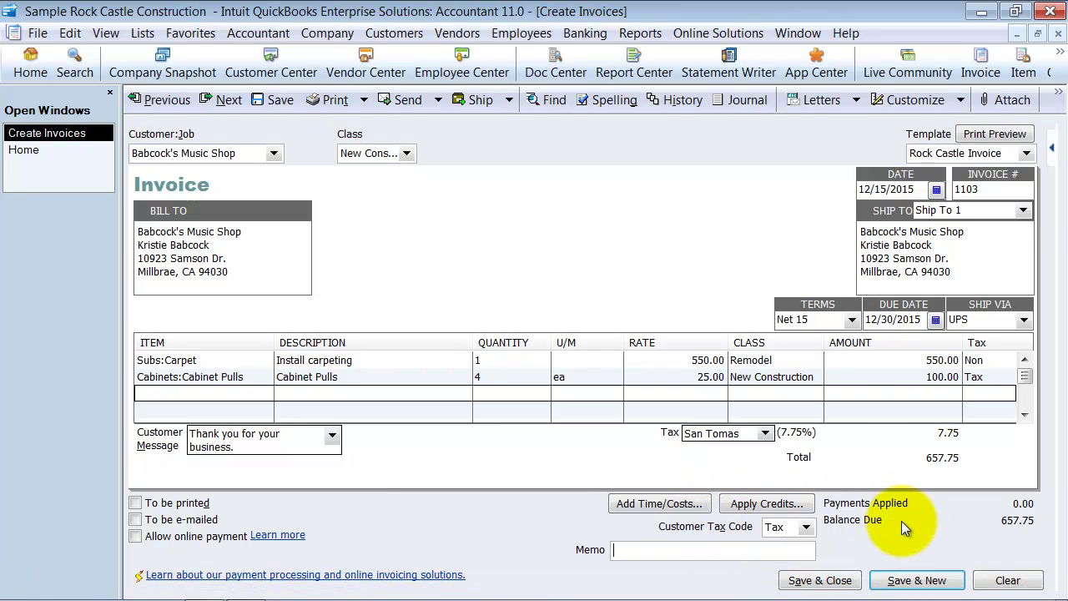
Save and close invoice 1103 with Save & Close.
click(833, 582)
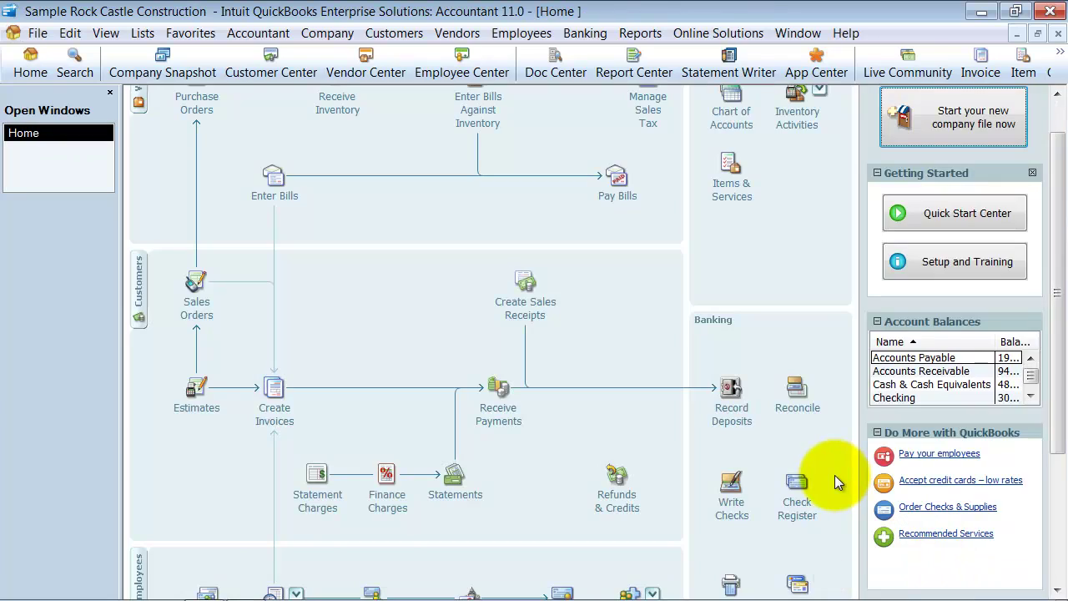